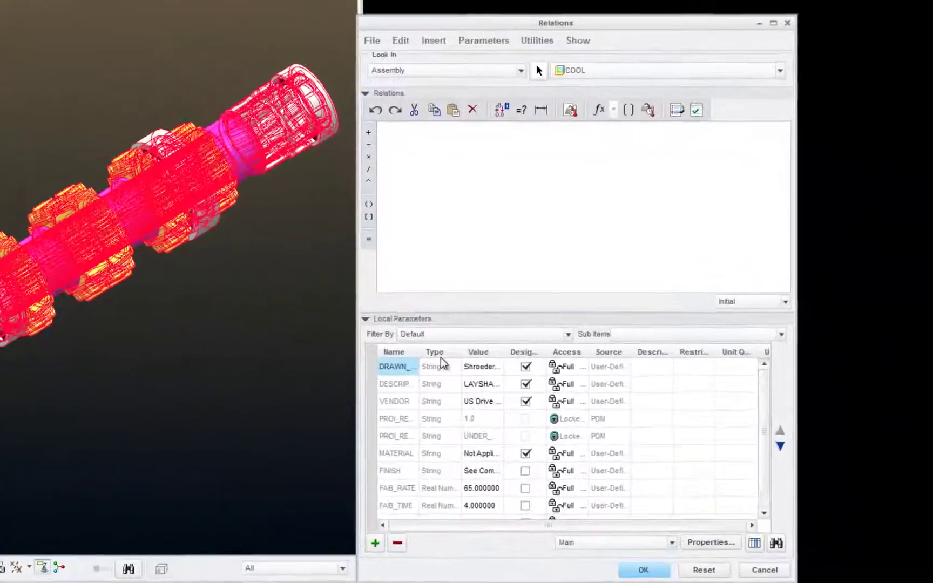
# - Widen the Name column and bring up the options for the DAIMTRE parameter, valued 100.000000
pyautogui.moveTo(467, 366); pyautogui.dragTo(502, 366)
pyautogui.scroll(-1, 471, 442)
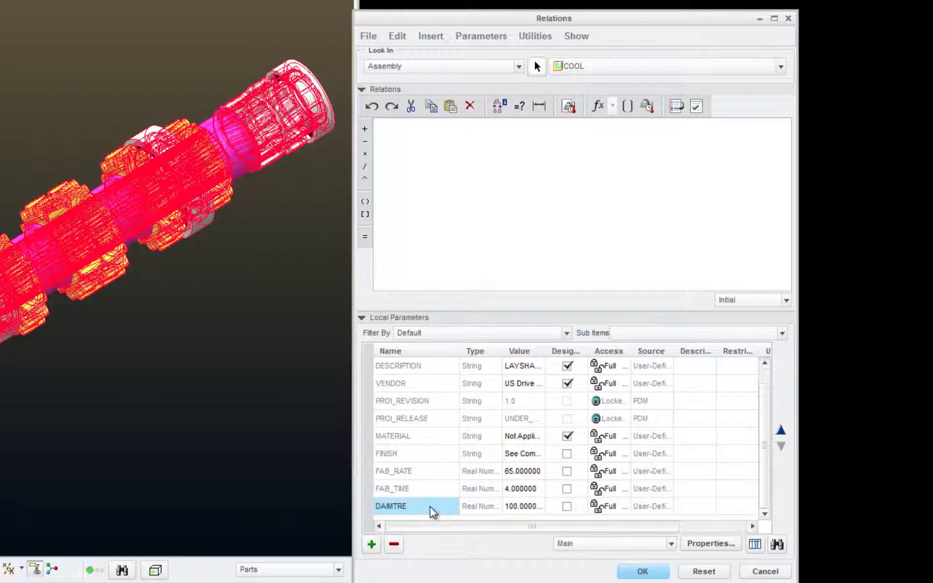
pyautogui.rightClick(408, 509)
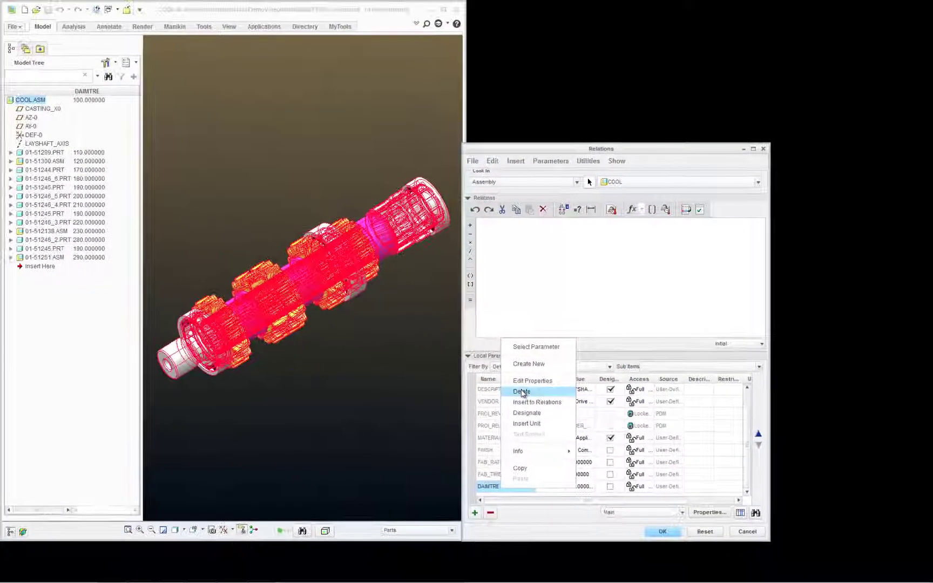
# - Close the Relations dialog and export Full-Sum, Total Items and ALL Params reports from Nitro-BOM
pyautogui.click(522, 392)
pyautogui.click(662, 532)
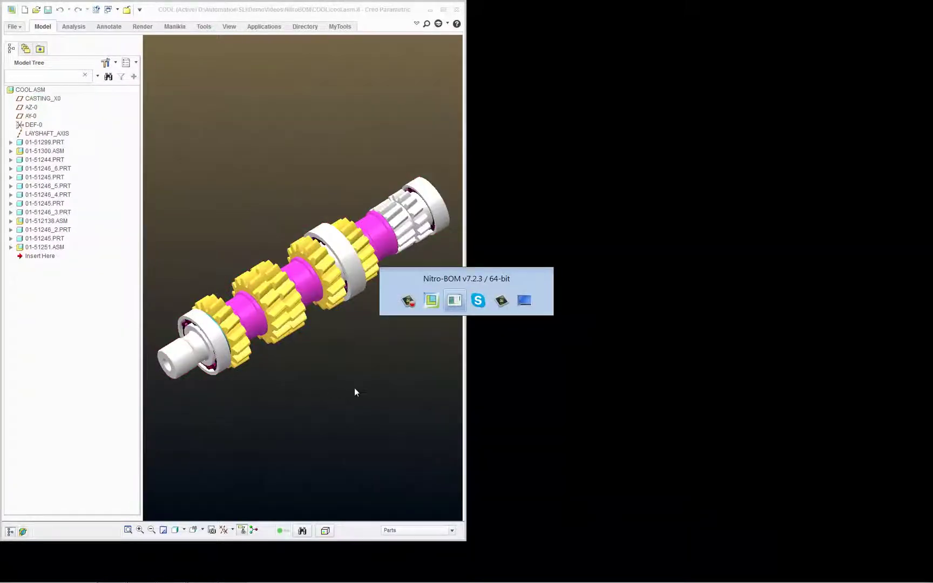
pyautogui.click(450, 301)
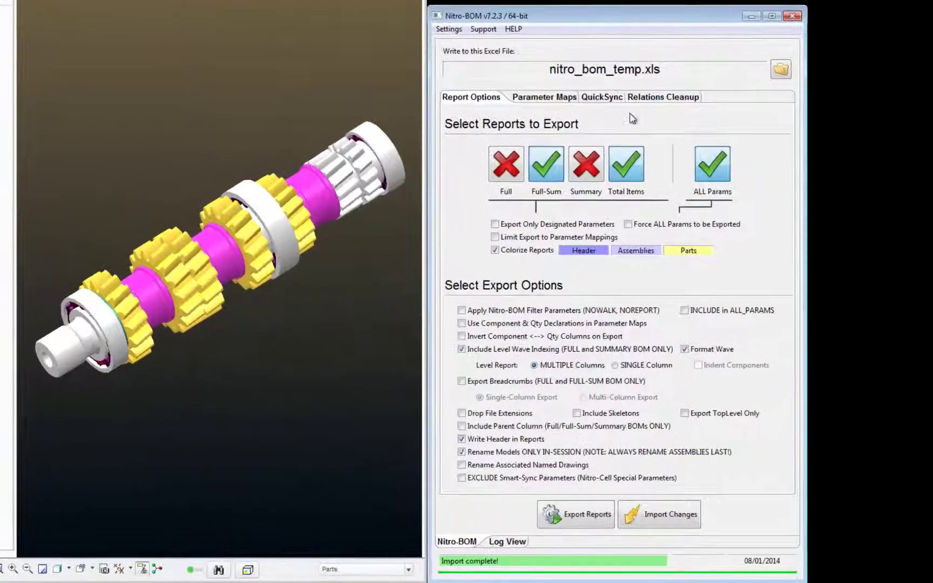
pyautogui.click(583, 518)
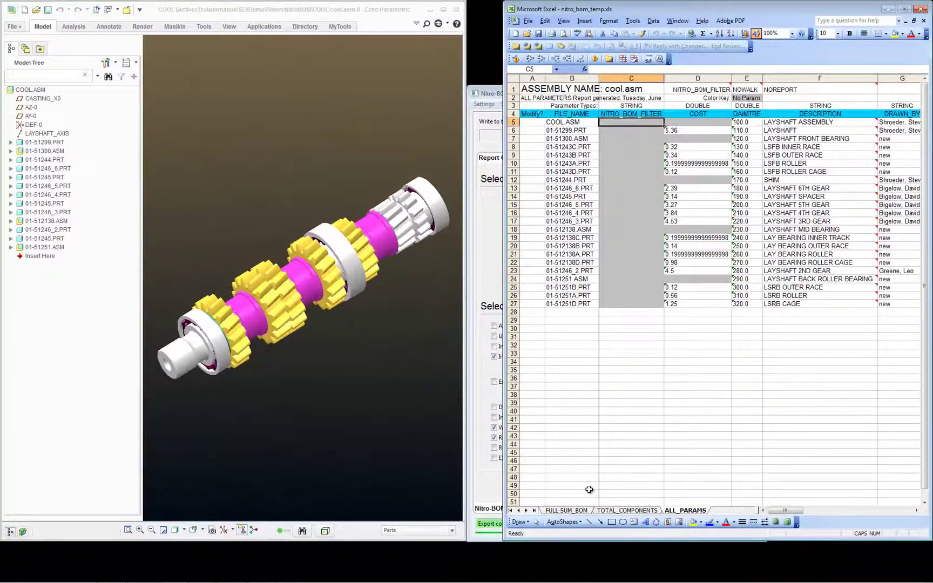
# - Browse the FULL-SUM_BOM and TOTAL_COMPONENTS sheets, then return to ALL_PARAMS with the workbook in front
pyautogui.click(568, 511)
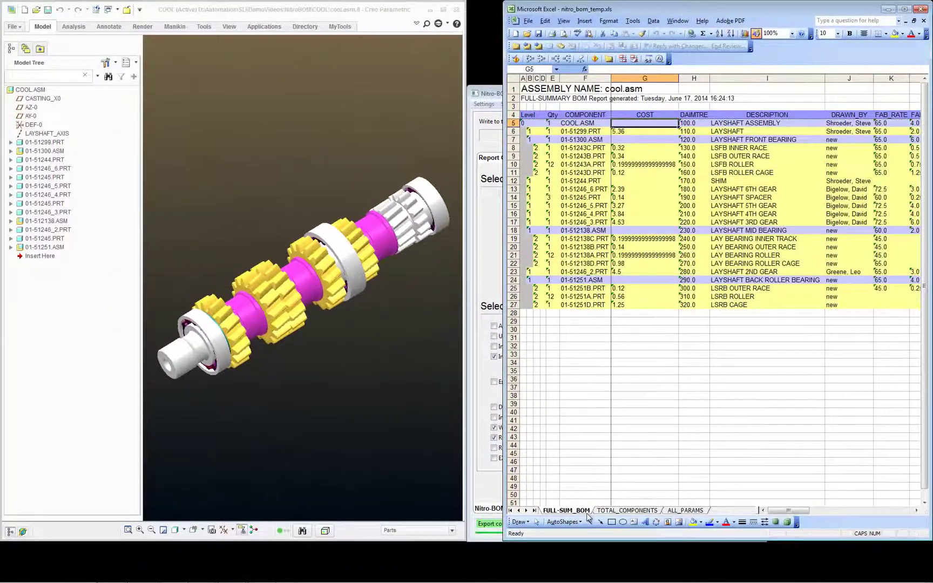
pyautogui.click(625, 512)
pyautogui.click(686, 511)
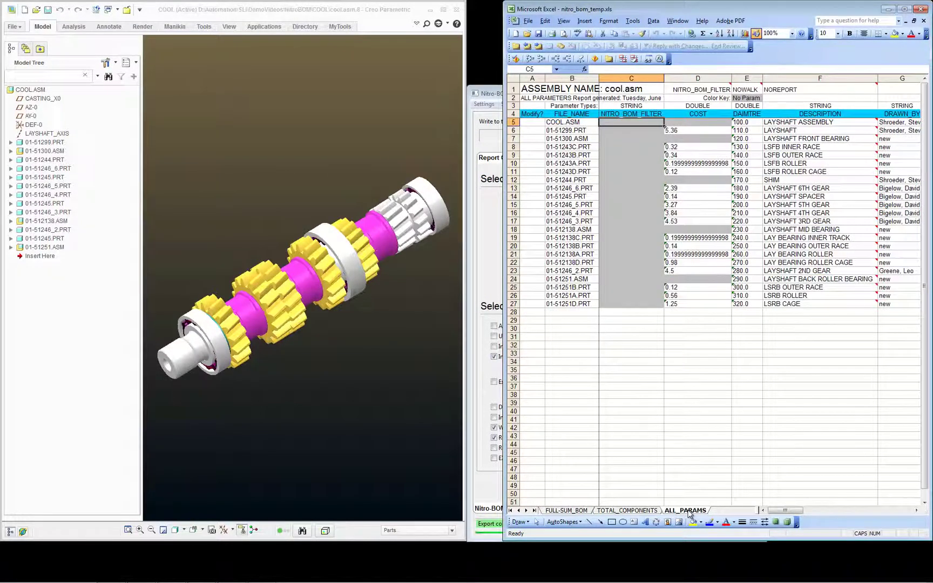
pyautogui.click(492, 488)
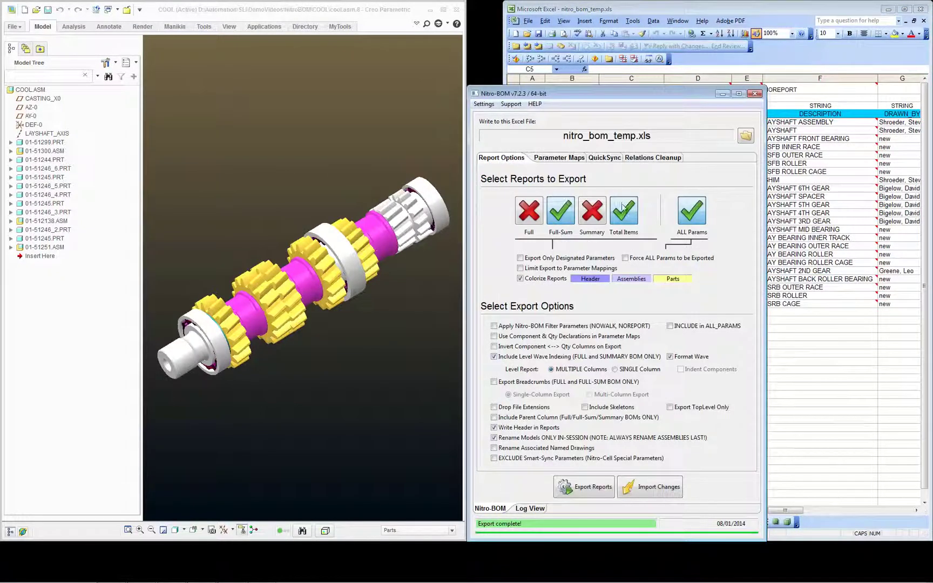
pyautogui.click(820, 373)
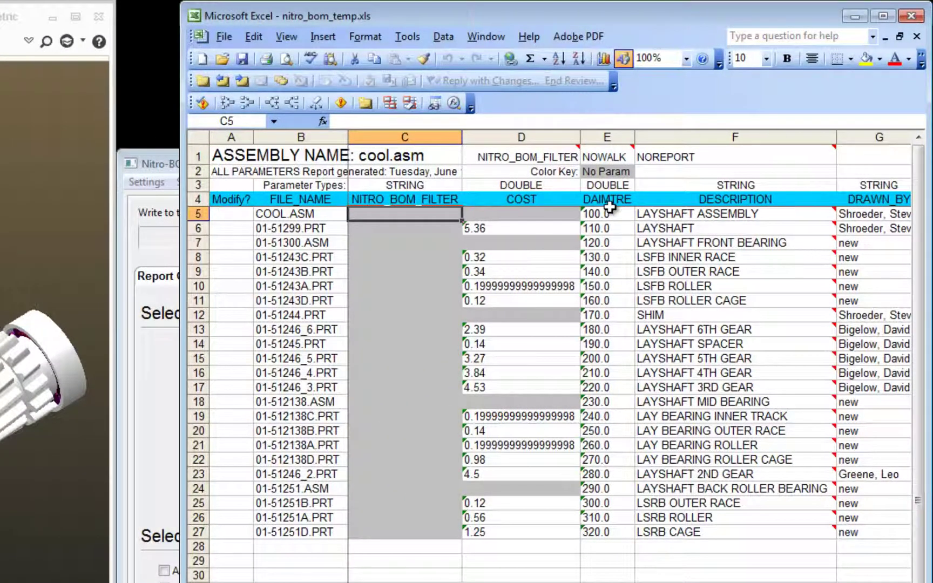
# - Insert a blank column F and copy the DAIMTRE data E3:E27 into F3
pyautogui.rightClick(654, 139)
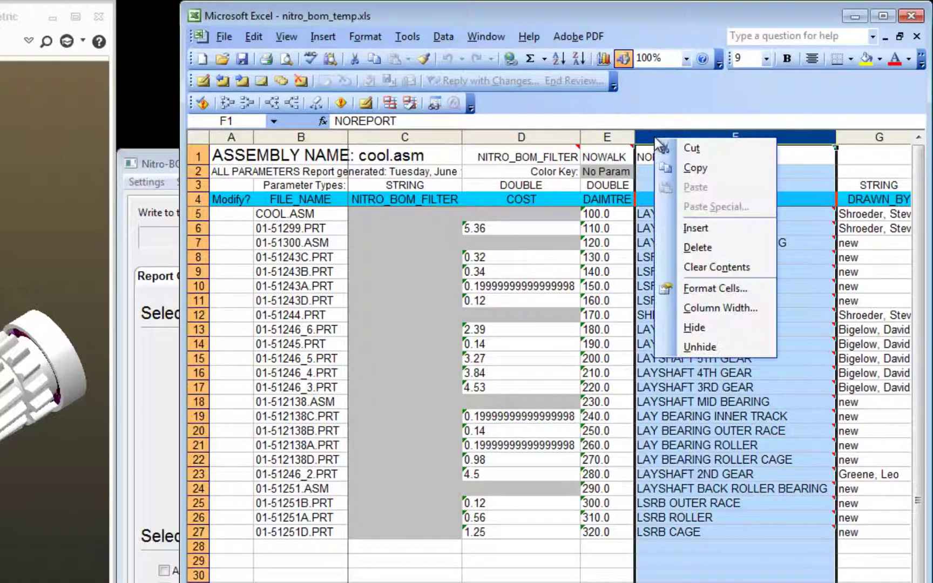
pyautogui.click(695, 228)
pyautogui.click(681, 312)
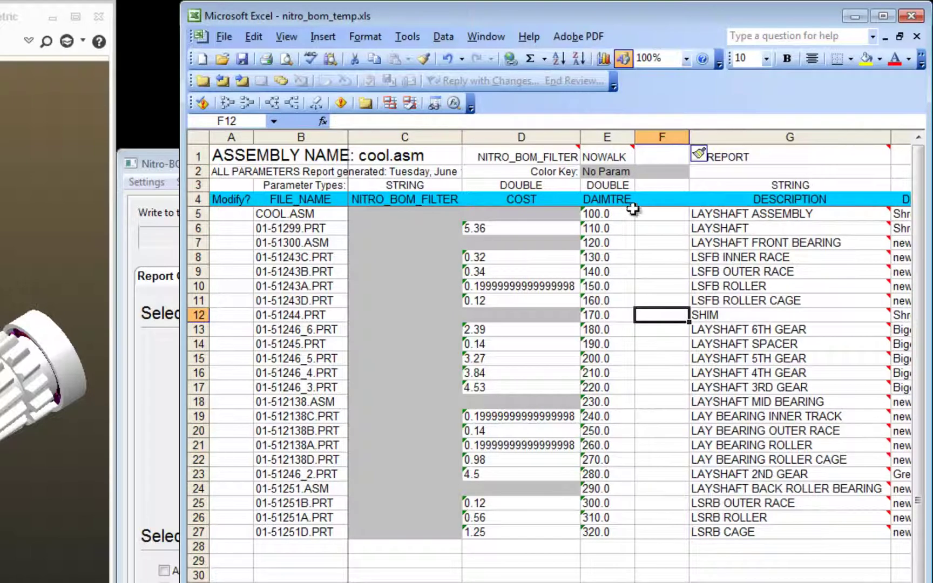
pyautogui.click(609, 186)
pyautogui.moveTo(609, 185); pyautogui.dragTo(601, 532)
pyautogui.hotkey('ctrl', 'c')
pyautogui.press('Right')
pyautogui.hotkey('ctrl', 'v')
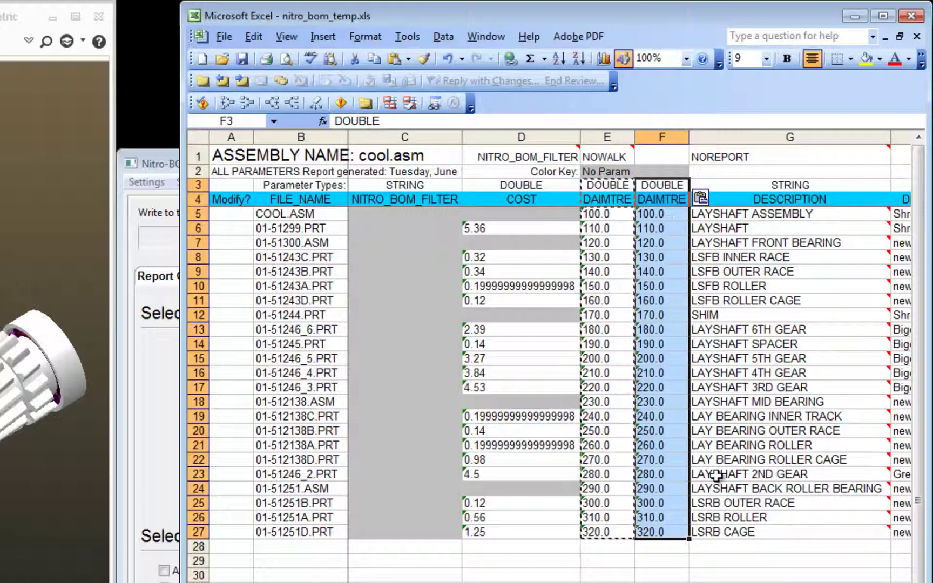
# - Rename the copied header in F4 to DIAMETER and set E3's type to DELETE
pyautogui.click(682, 200)
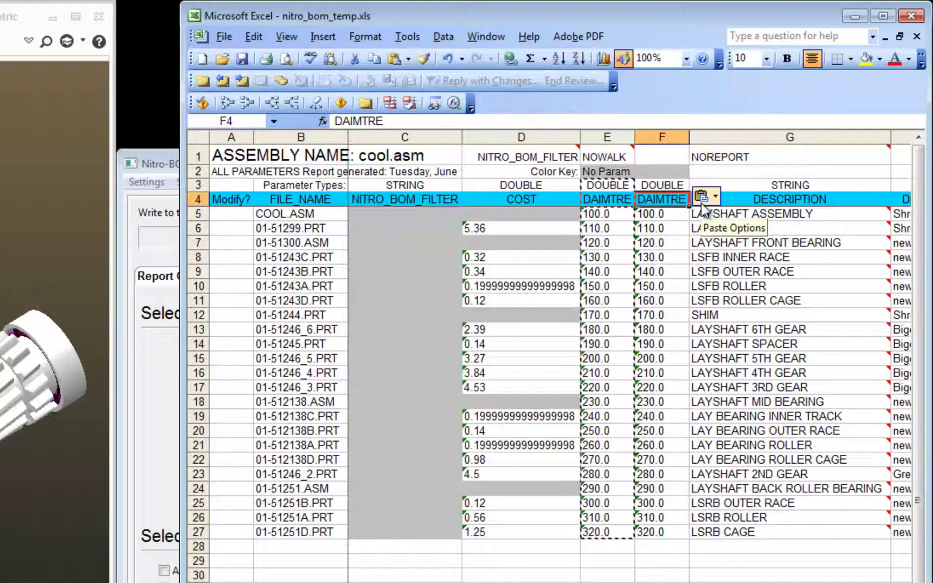
pyautogui.write('DIAMETER')
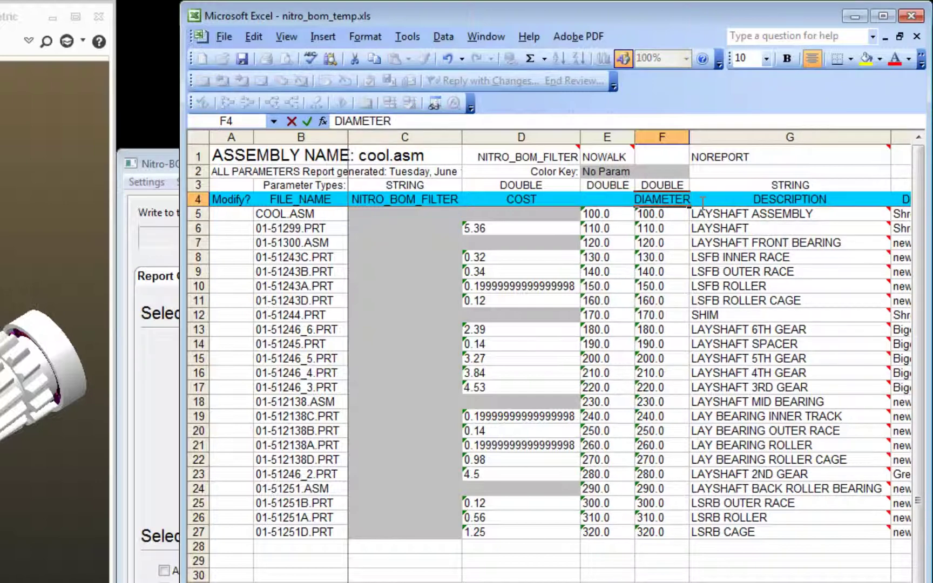
pyautogui.press('Return')
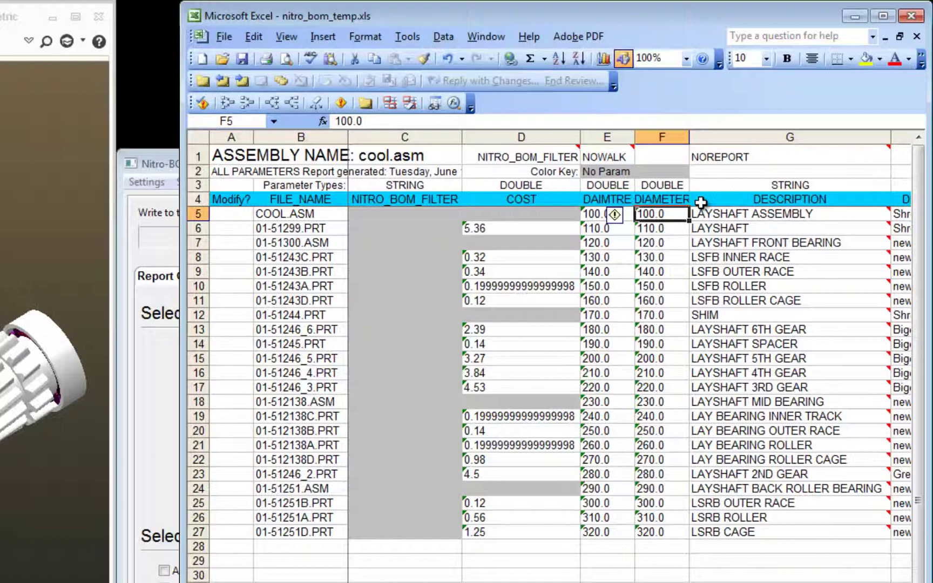
pyautogui.click(606, 186)
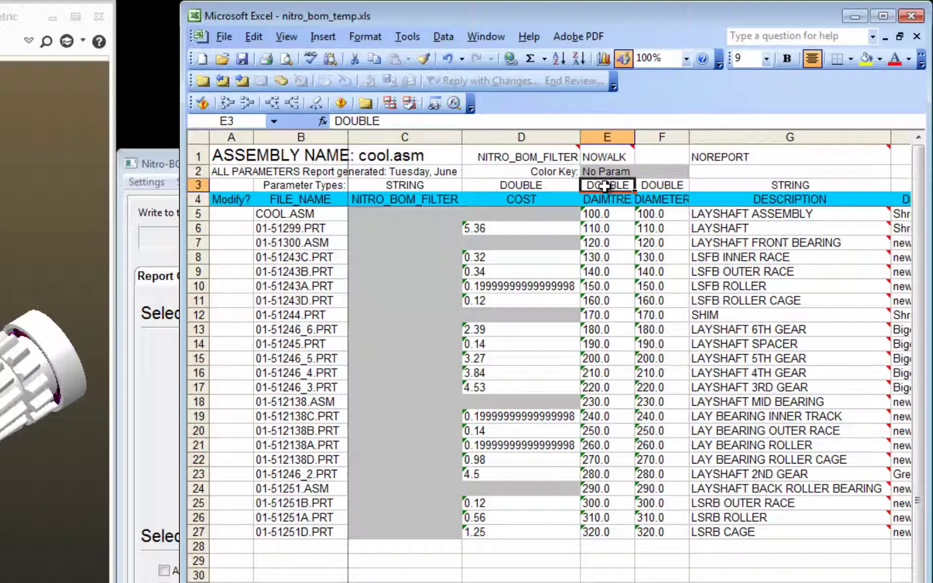
pyautogui.write('DELET')
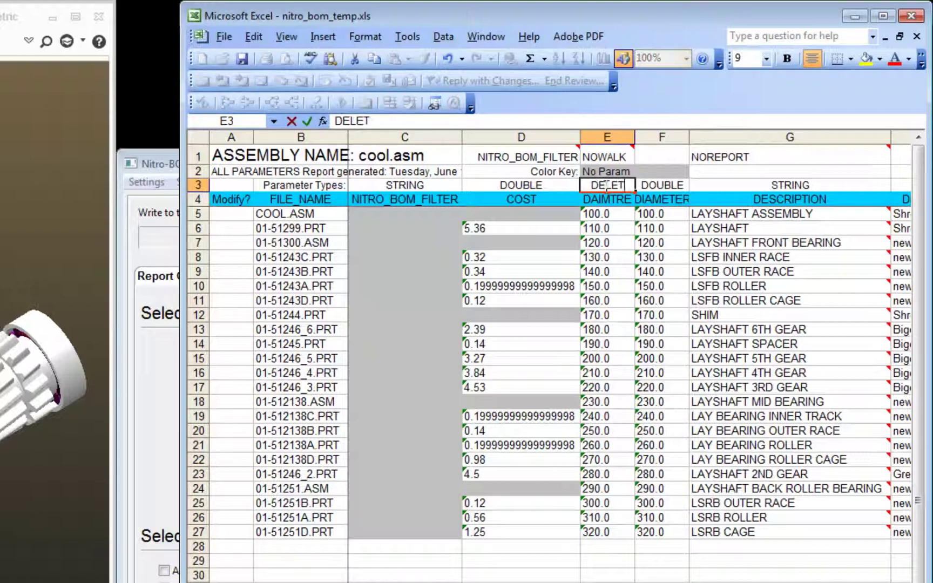
pyautogui.write('E')
pyautogui.press('Return')
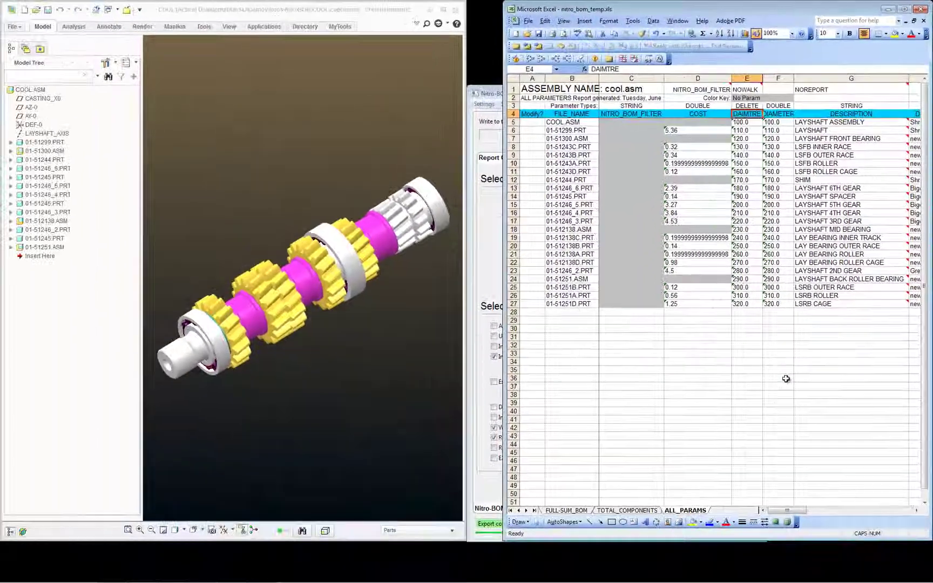
# - Put an X in the Modify? column for every row from A5 down to A27
pyautogui.click(785, 379)
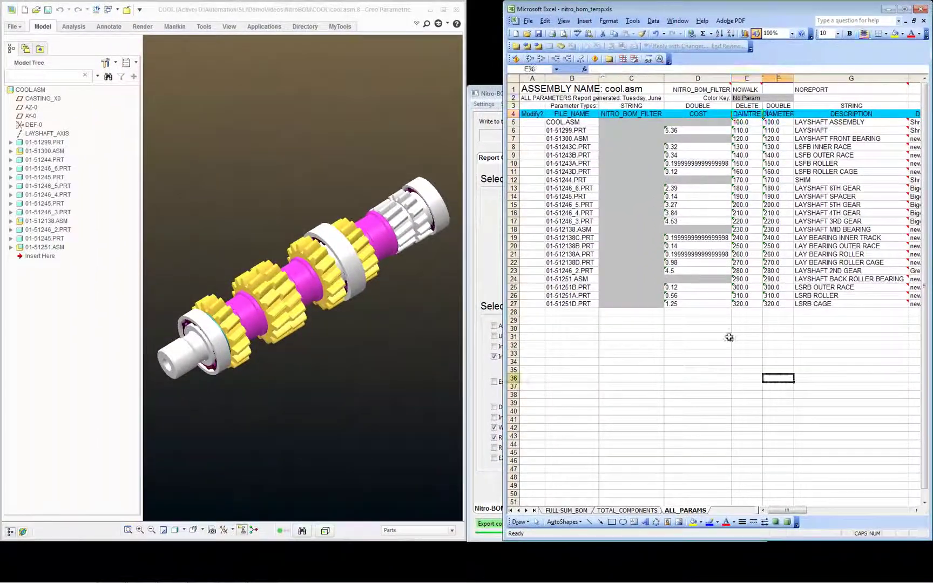
pyautogui.click(526, 124)
pyautogui.write('X')
pyautogui.press('Return')
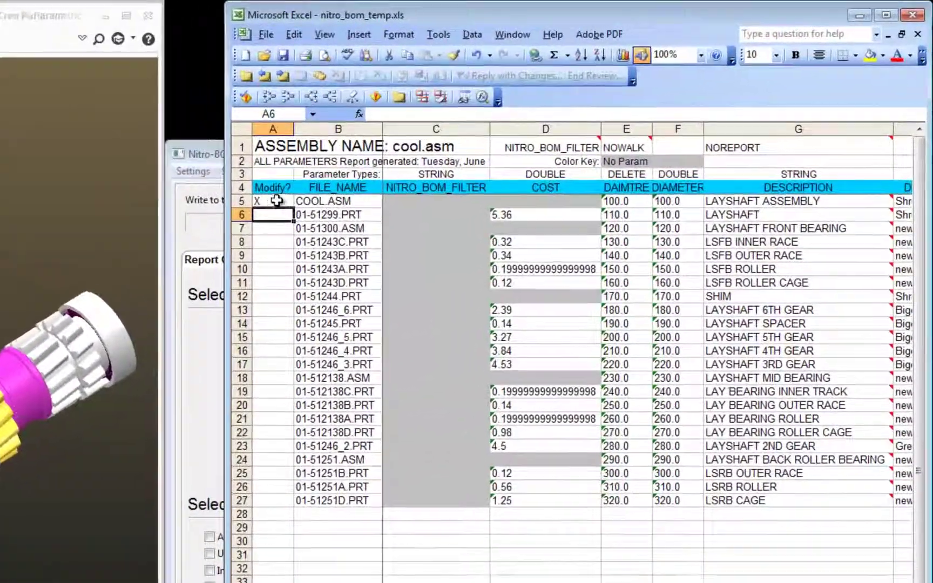
pyautogui.click(277, 201)
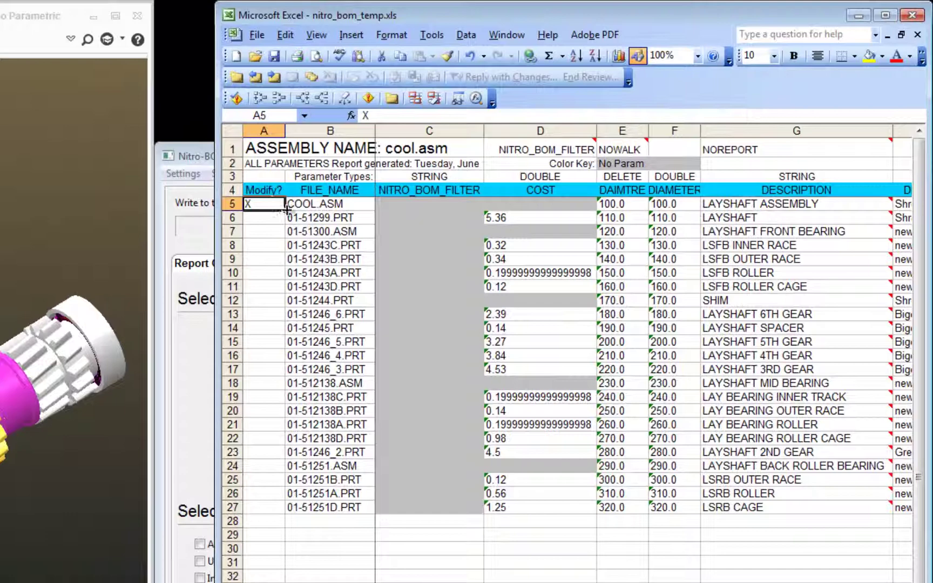
pyautogui.moveTo(286, 209); pyautogui.dragTo(264, 509)
pyautogui.click(255, 207)
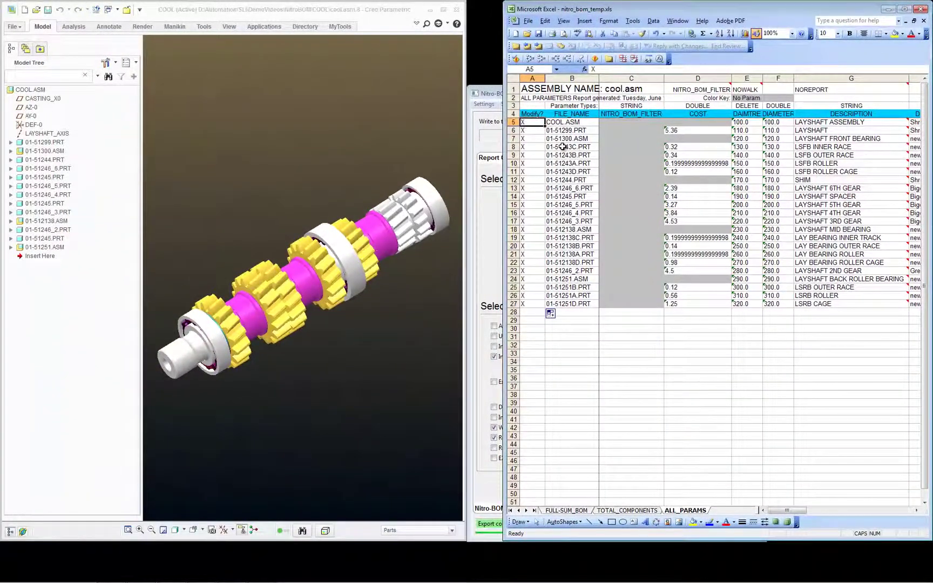
pyautogui.hotkey('alt', 'Tab')
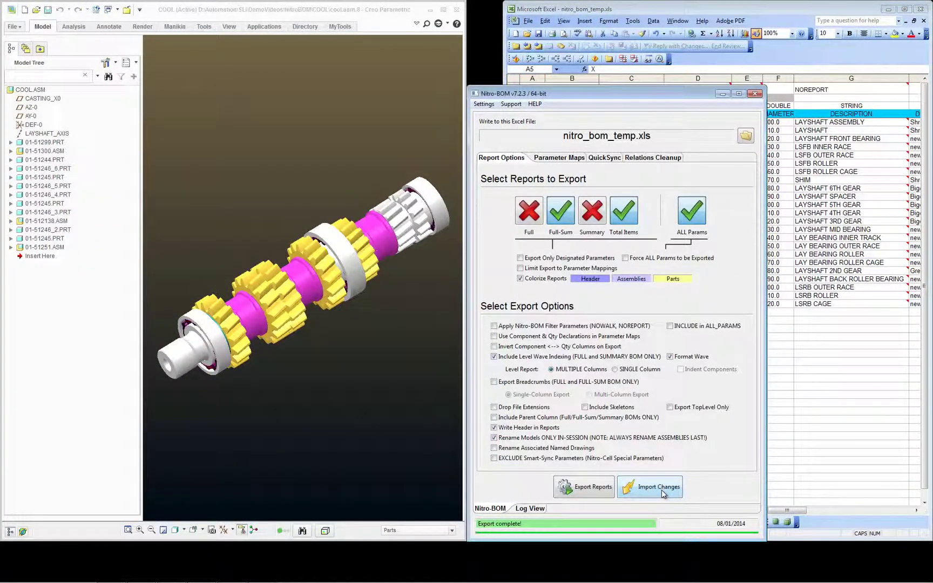
# - Import the spreadsheet changes into the models and follow progress in the Log View
pyautogui.click(662, 490)
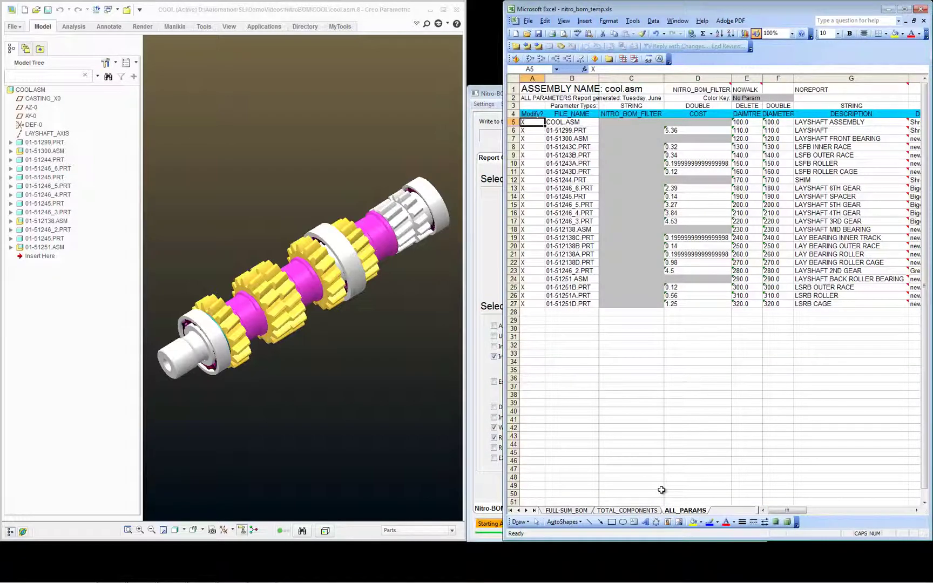
pyautogui.click(525, 509)
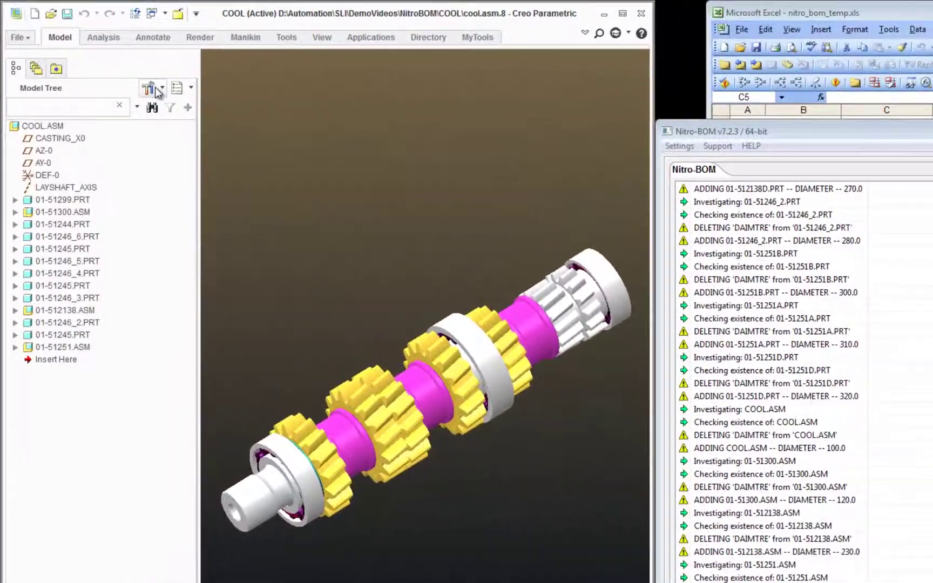
# - Add DIAMETER from Model Params as a displayed model tree column, showing 100.000000 for COOL.ASM
pyautogui.click(120, 67)
pyautogui.click(155, 129)
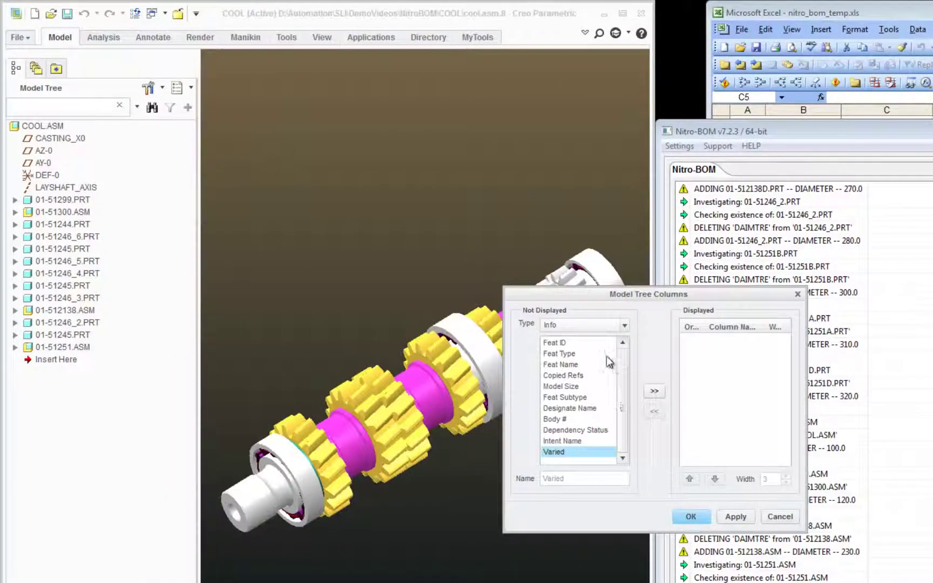
pyautogui.click(602, 326)
pyautogui.click(592, 349)
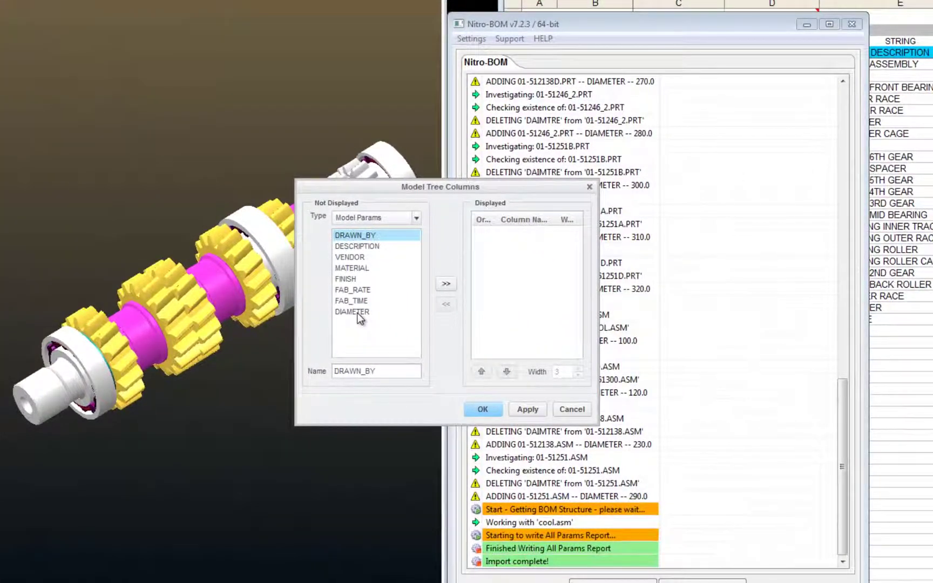
pyautogui.click(357, 313)
pyautogui.click(445, 285)
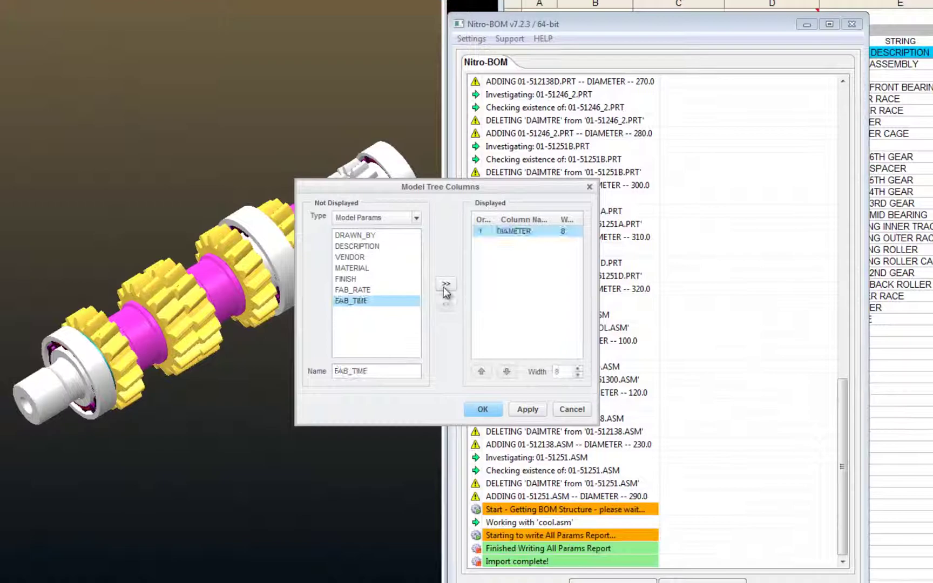
pyautogui.click(483, 408)
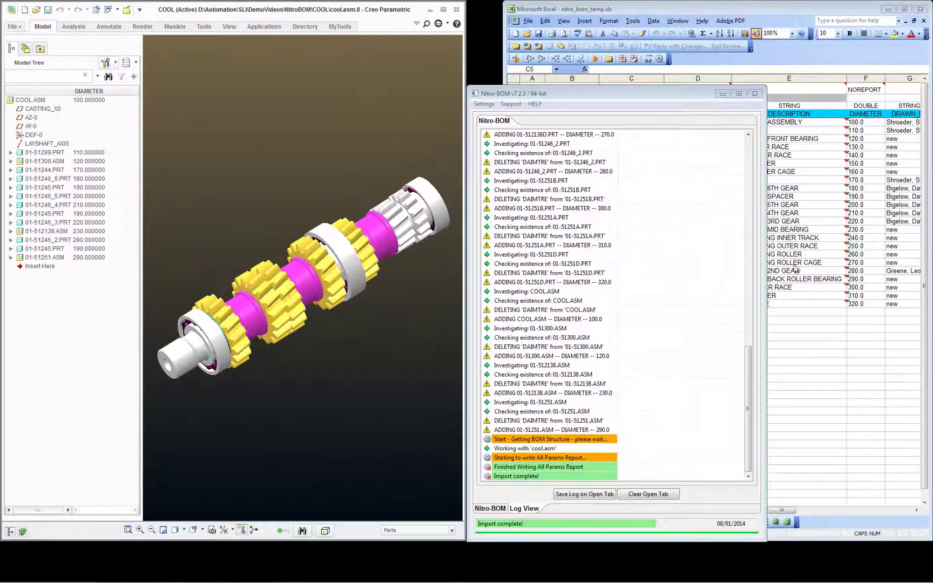
# - Review the TOTAL_COMPONENTS and FULL-SUM_BOM sheets in Excel, then return to Nitro-BOM's export options
pyautogui.click(805, 333)
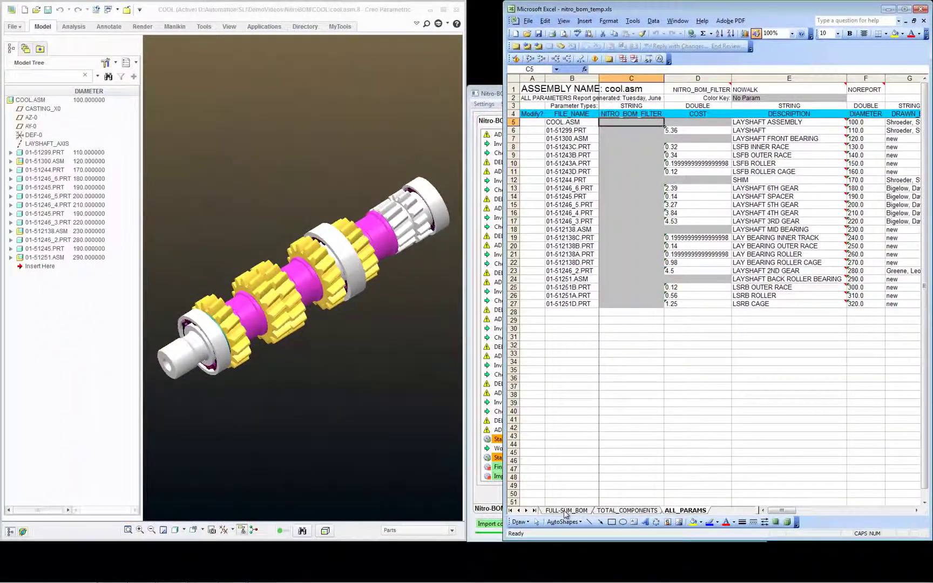
pyautogui.click(621, 511)
pyautogui.click(565, 512)
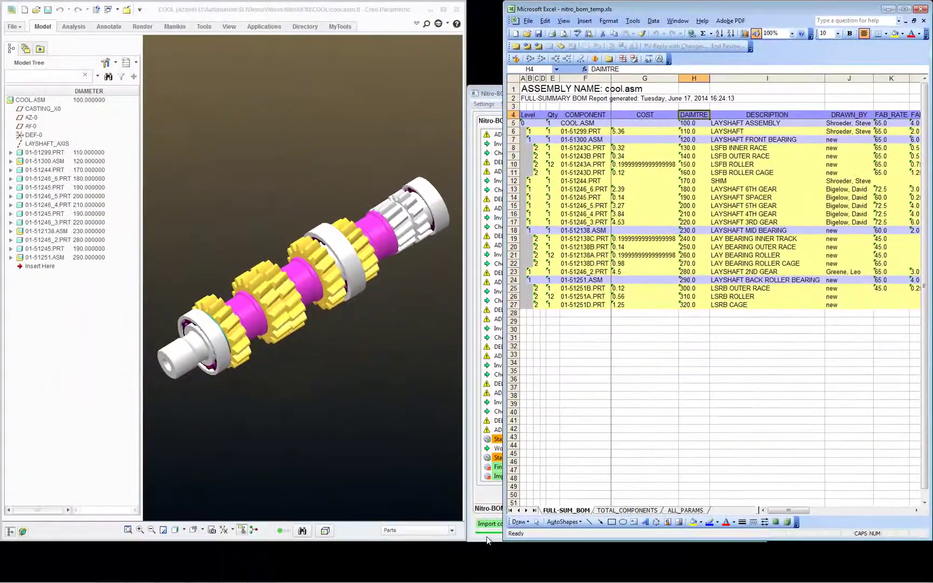
pyautogui.click(488, 500)
pyautogui.click(488, 509)
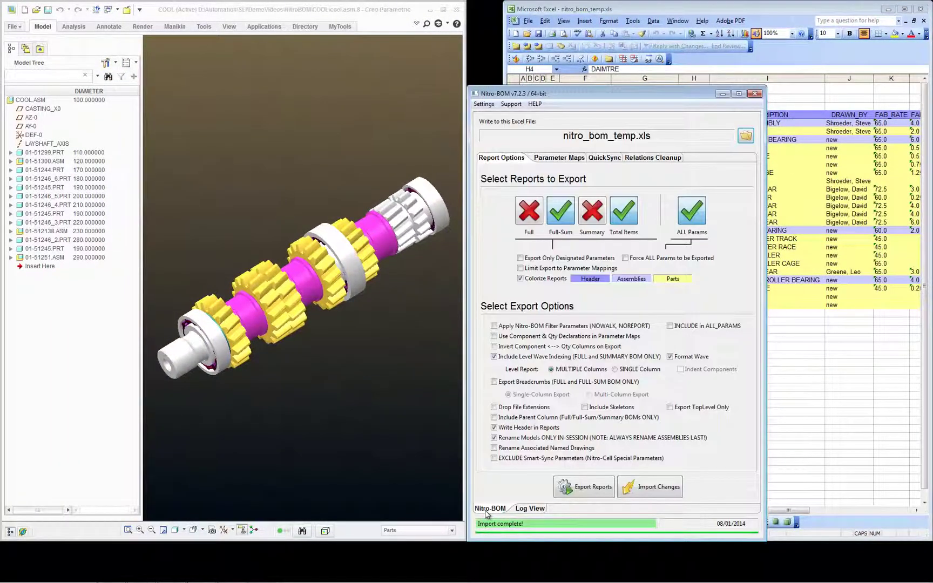
# - Re-export the Nitro-BOM reports and check the DIAMETER header on the FULL-SUM_BOM and ALL_PARAMS sheets
pyautogui.click(593, 488)
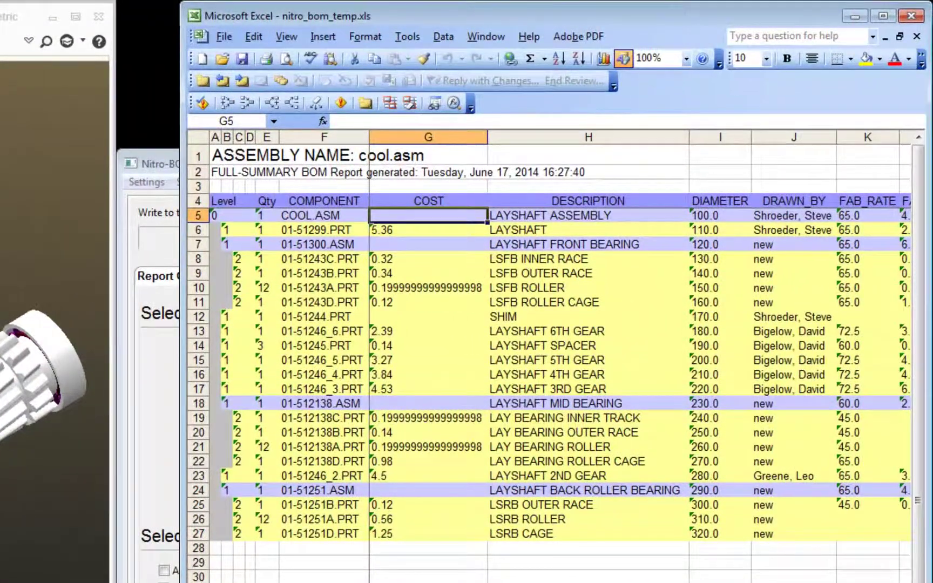
pyautogui.click(740, 202)
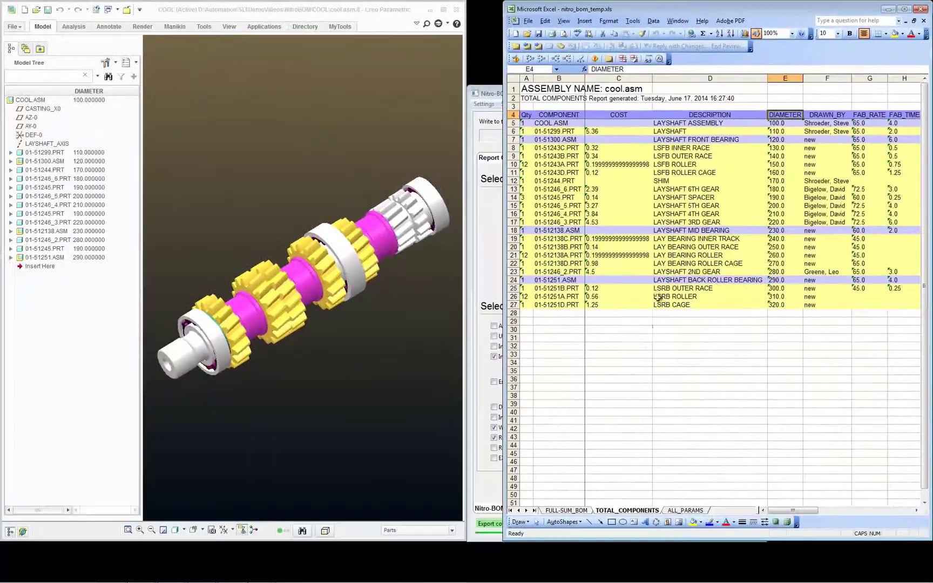
pyautogui.click(655, 354)
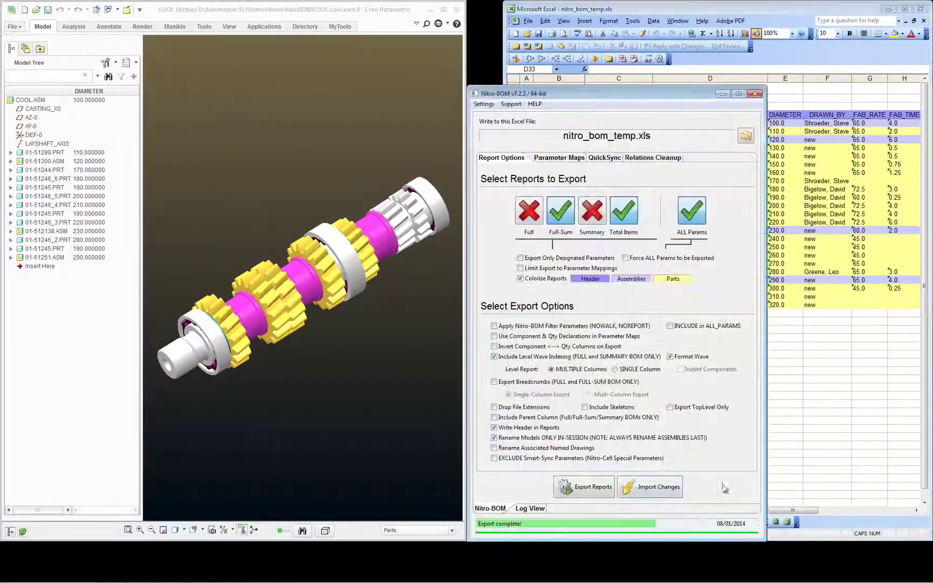
pyautogui.click(696, 510)
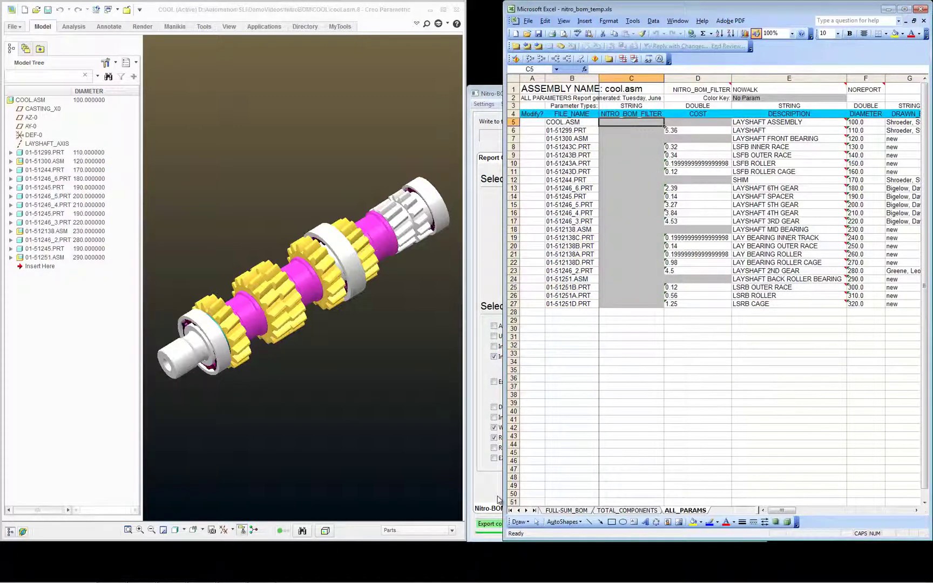